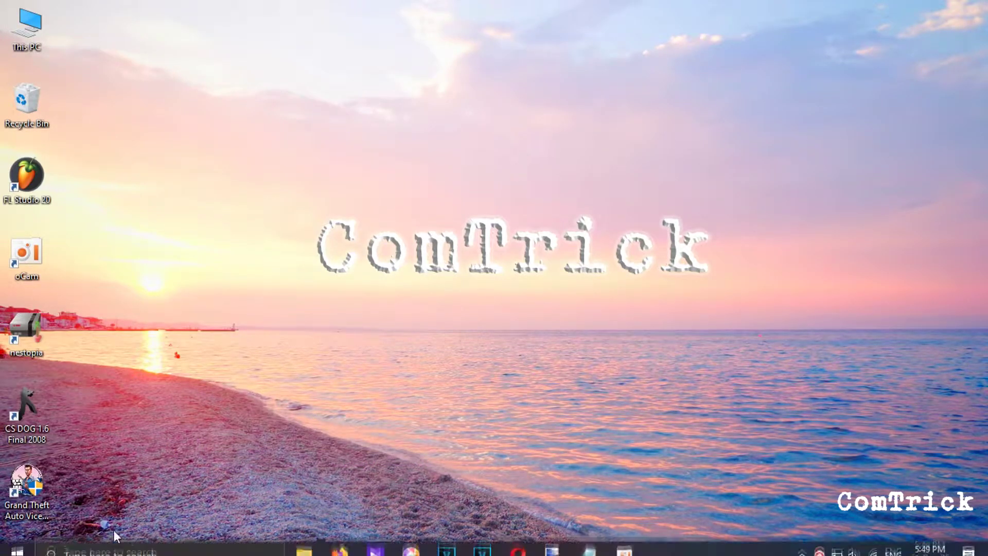
Launch Disk Cleanup from a 'disk cl' search and review the list of file categories
left_click(111, 542)
type("disk cleanup")
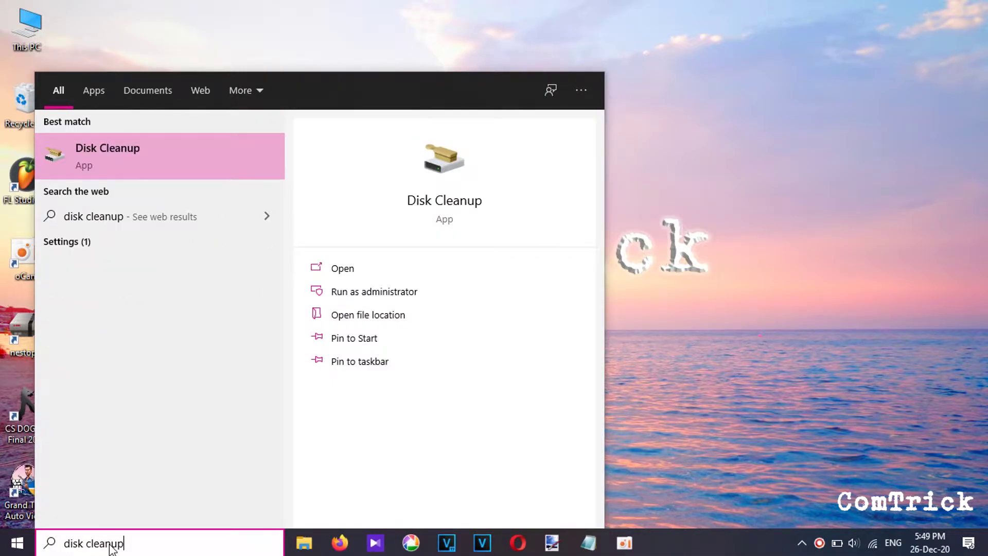
key("Return")
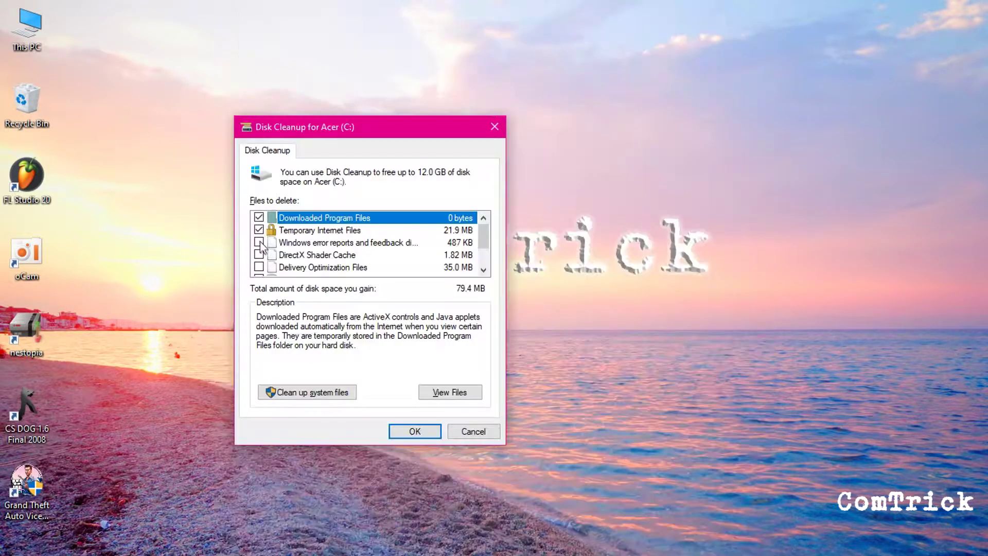
scroll(284, 247, "down", 1)
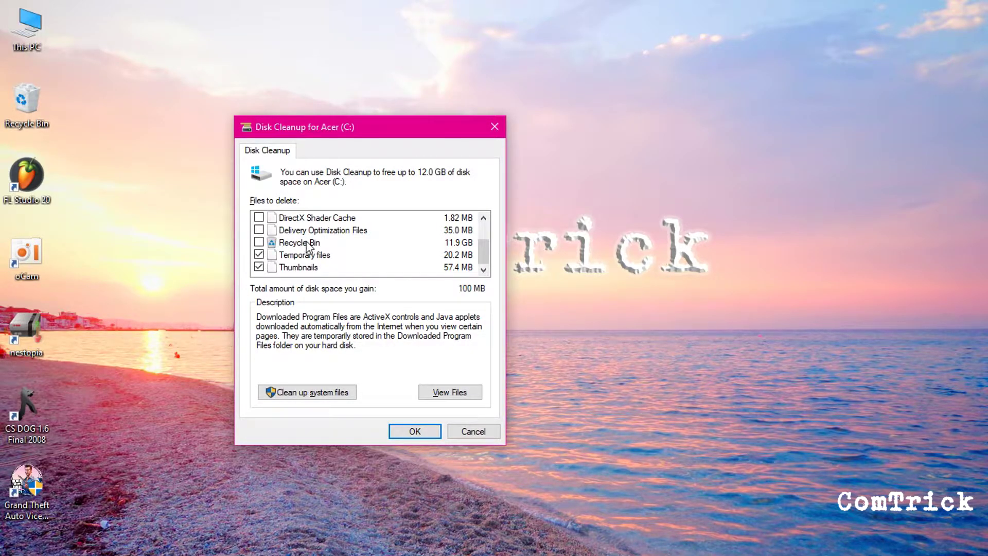
scroll(360, 239, "up", 1)
scroll(360, 239, "down", 1)
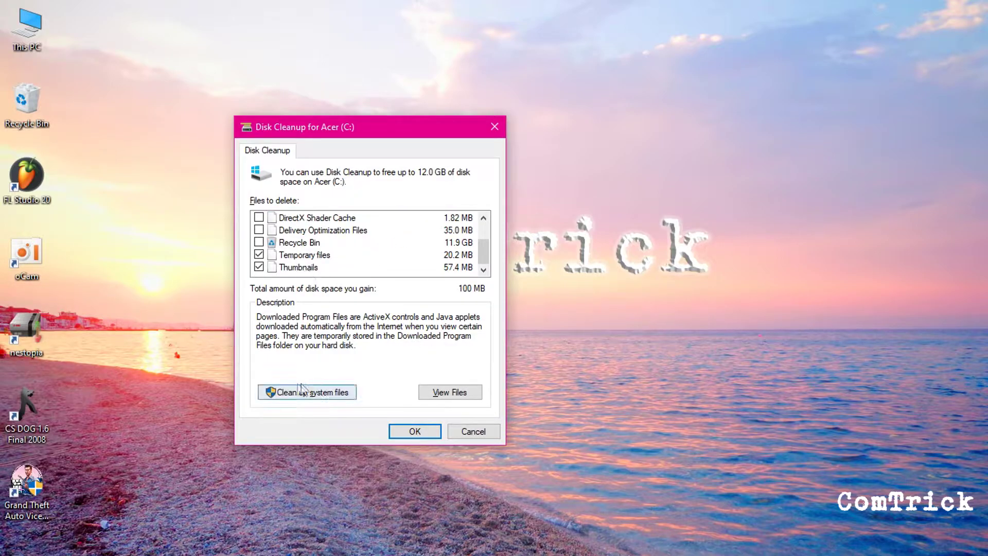
Rescan including system files, then permanently delete the checked files from Acer (C:)
left_click(295, 394)
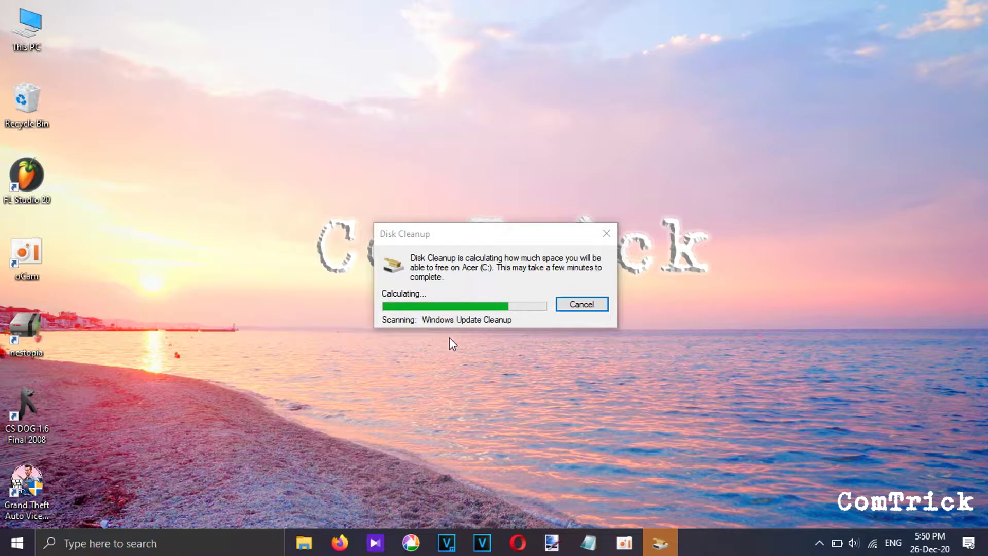
left_click_drag(131, 19, 434, 73)
left_click(497, 383)
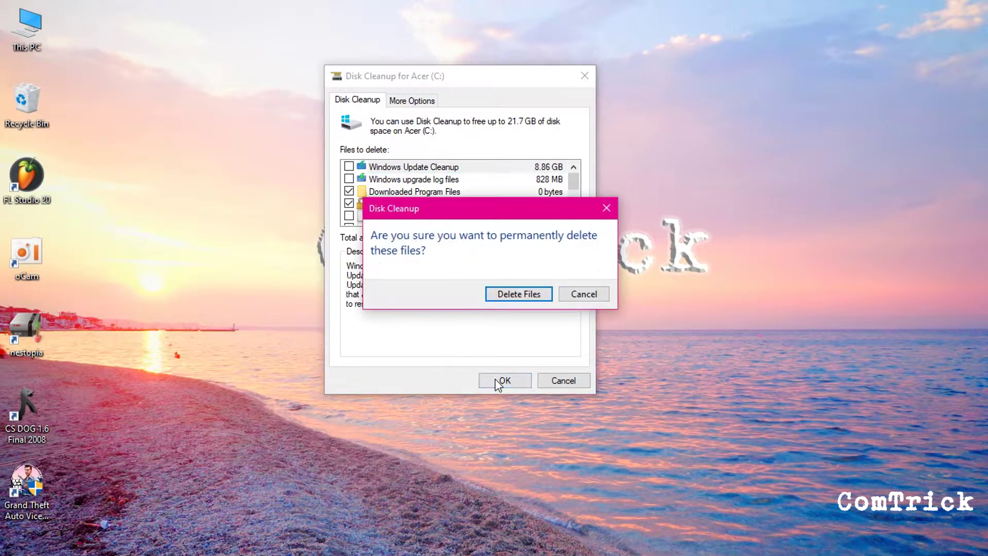
left_click(522, 294)
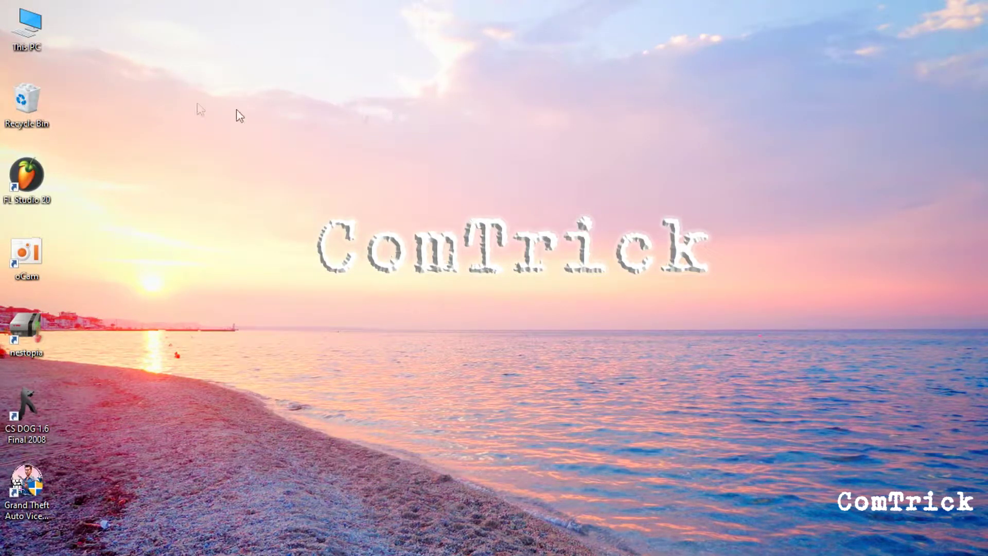
Open C:\Windows\SoftwareDistribution\Download in File Explorer
double_click(32, 22)
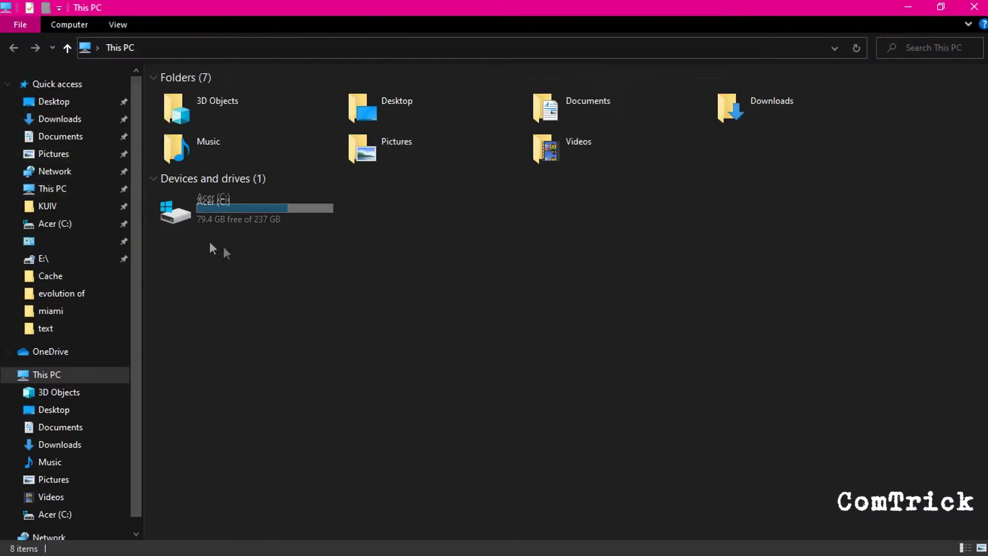
double_click(233, 207)
double_click(220, 162)
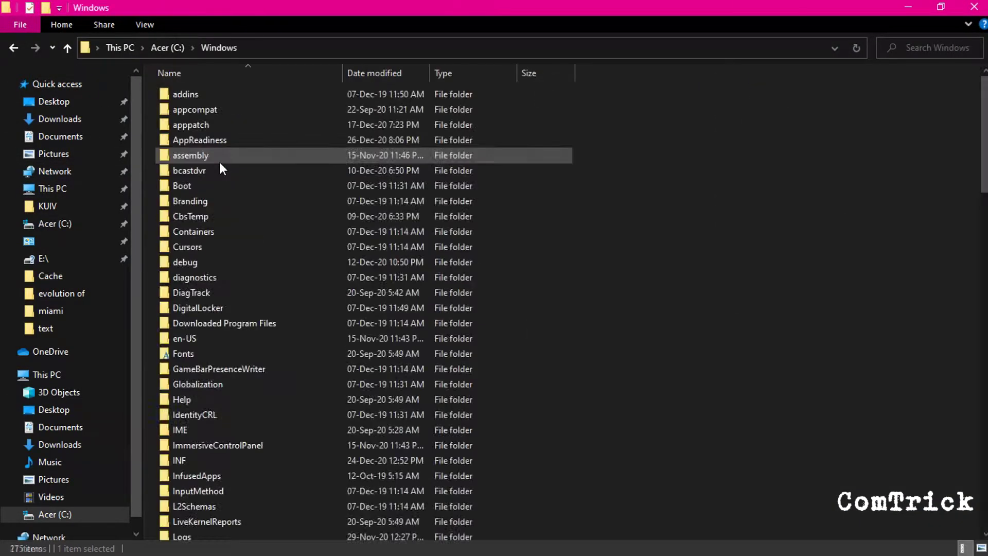
type("so")
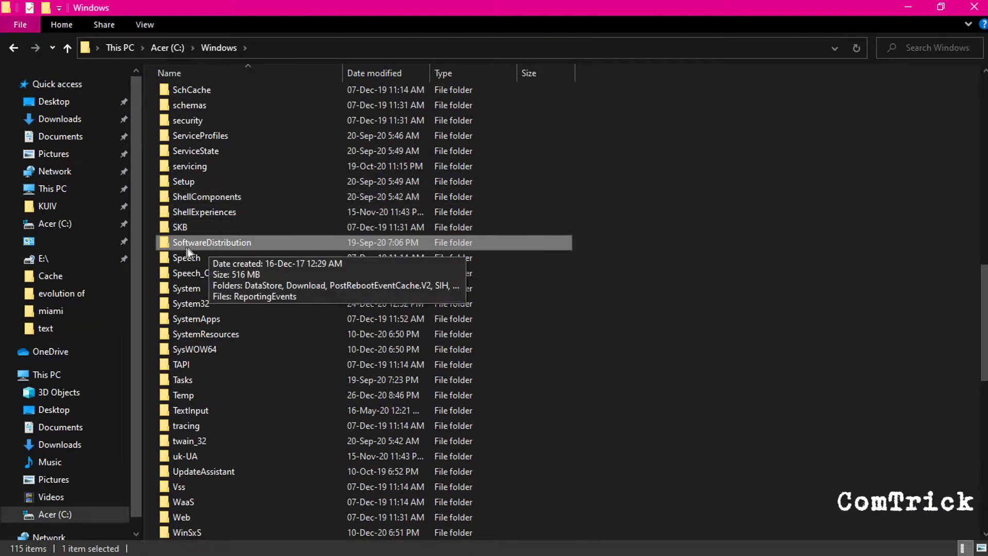
double_click(217, 241)
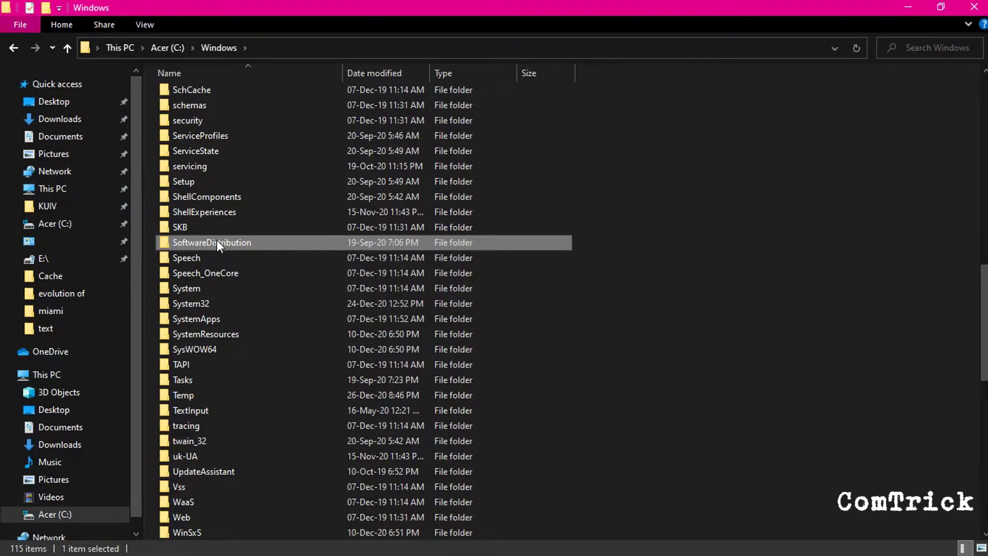
left_click(212, 114)
double_click(212, 116)
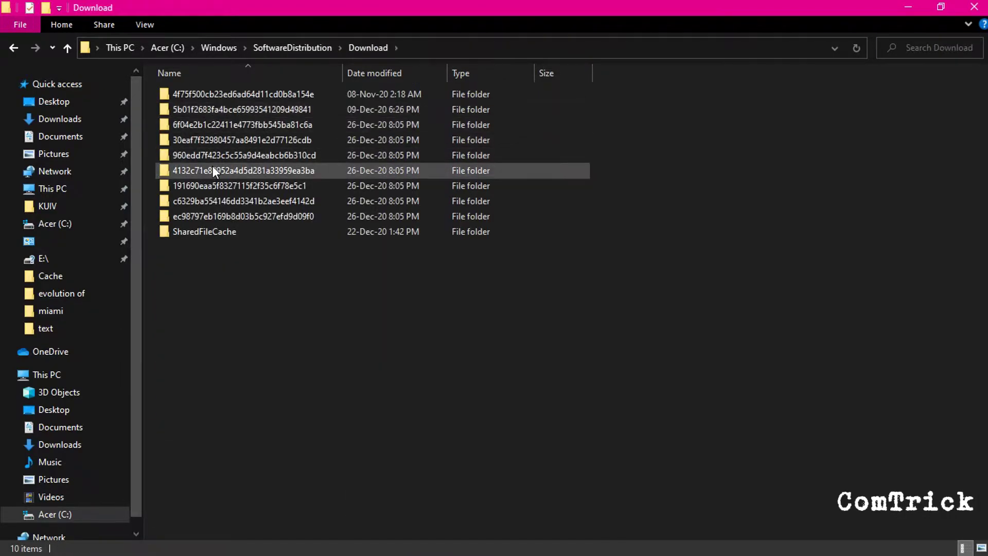
Select all the update download folders, check their total size, and delete them
key("ctrl+a")
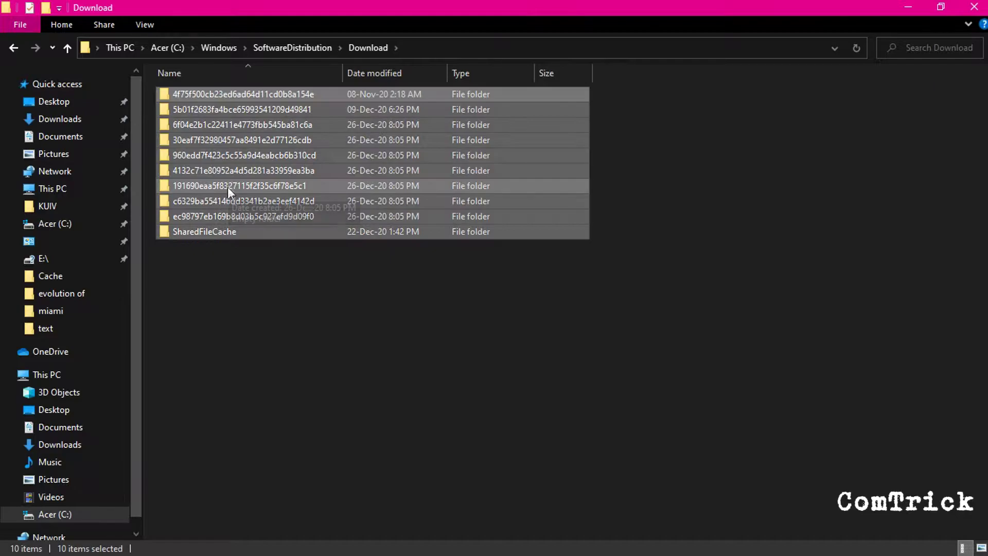
right_click(246, 172)
left_click(340, 427)
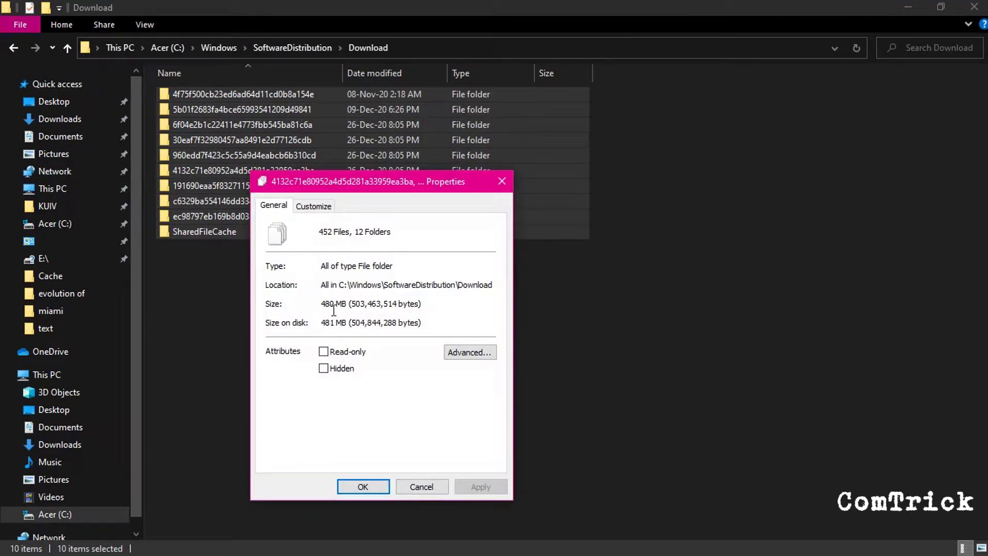
left_click(363, 486)
right_click(260, 145)
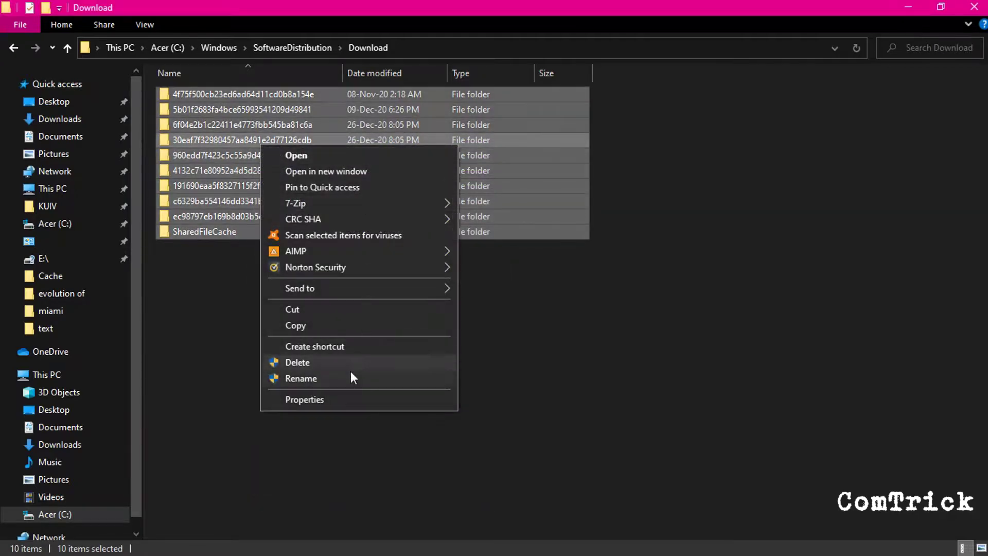
left_click(353, 367)
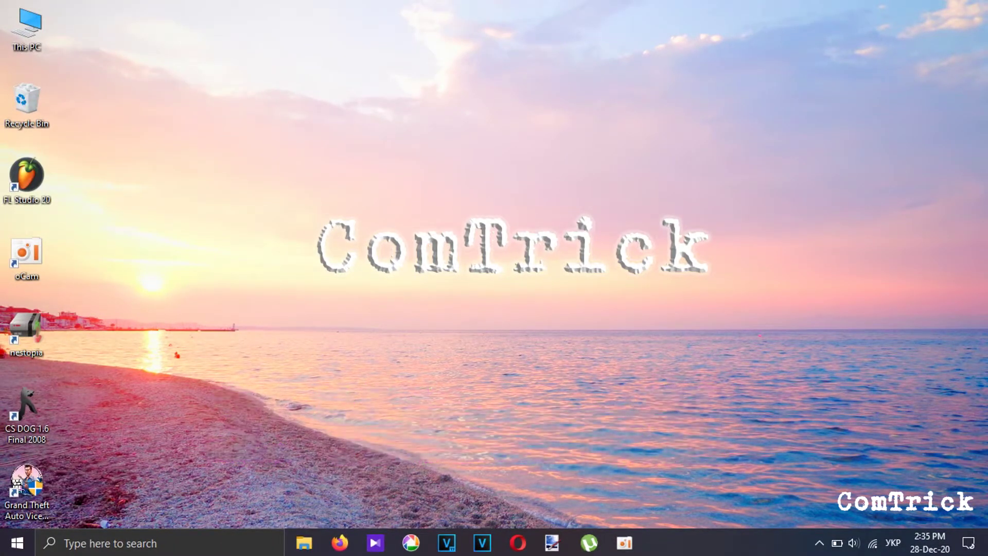
Run %temp% from the Win+X Run box to open AppData\Local\Temp
key("super+r")
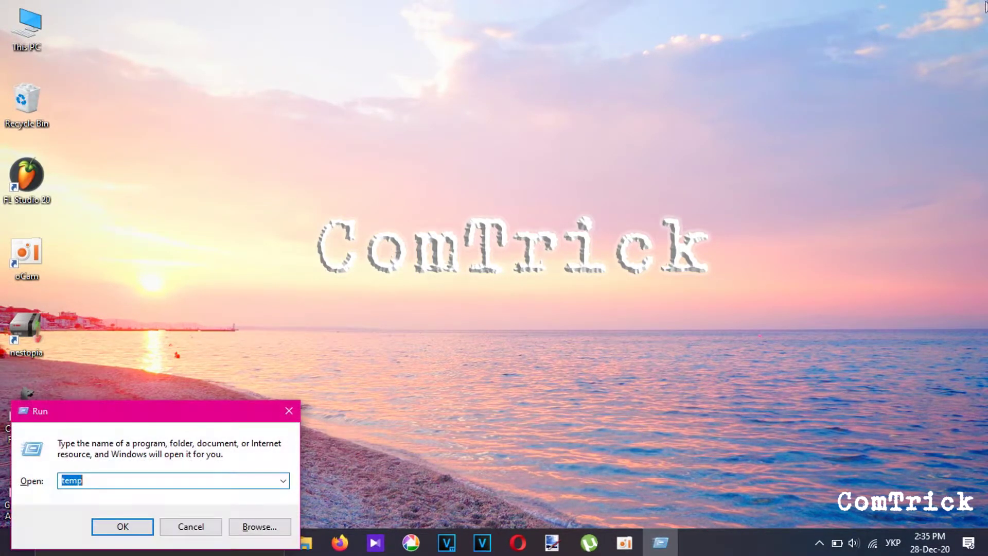
left_click(289, 411)
right_click(11, 544)
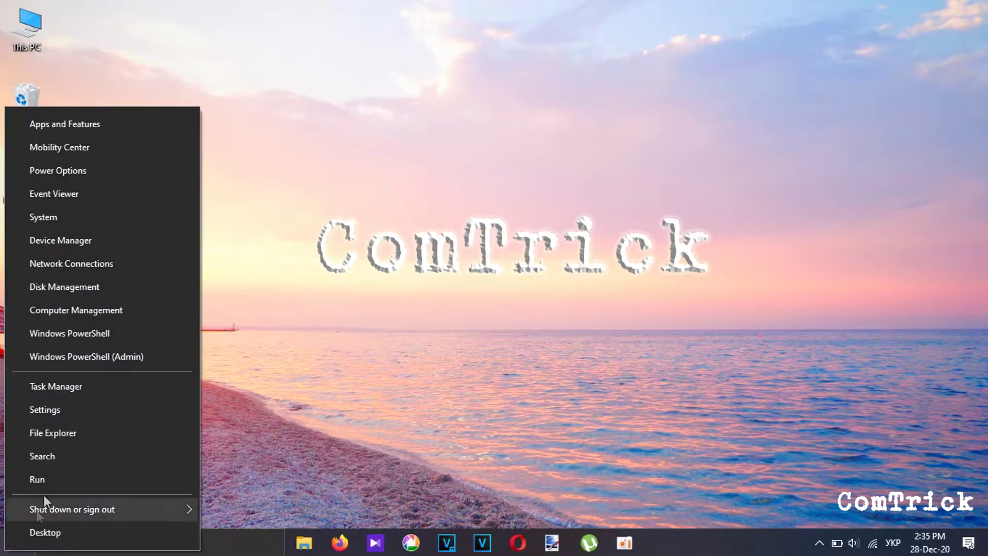
left_click(58, 478)
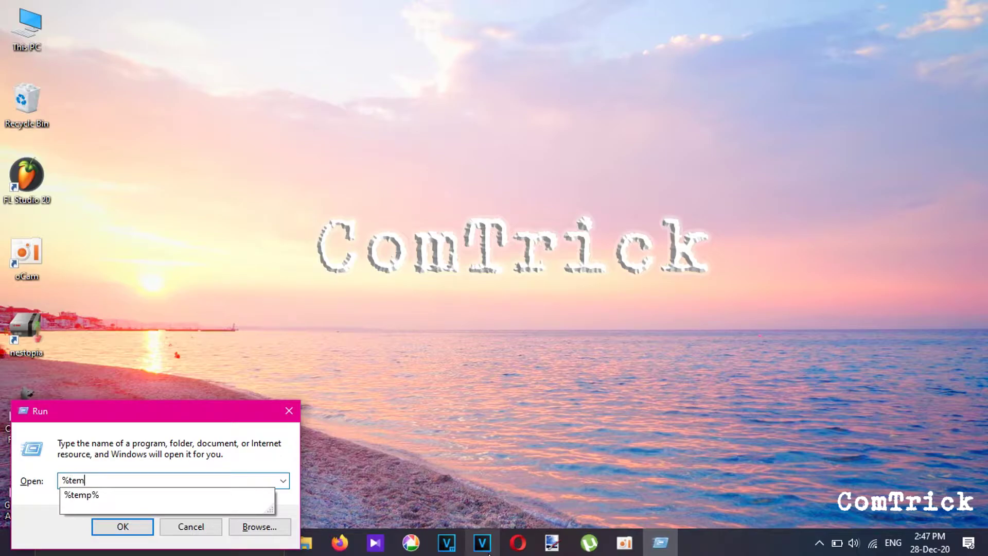
type("temp%")
key("Return")
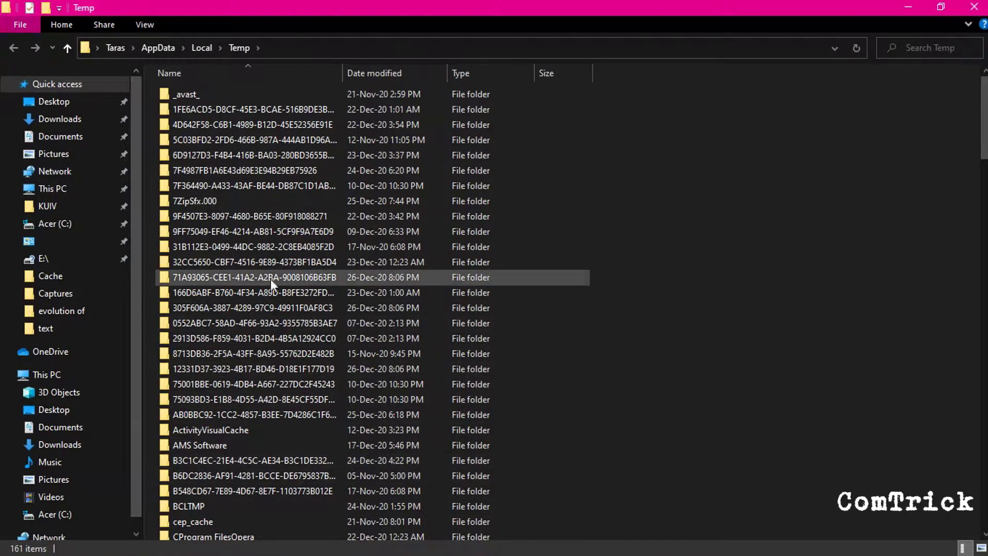
Select all 161 Temp items, check their size, and delete them with admin permission for all
left_click(259, 263)
key("ctrl+a")
right_click(257, 232)
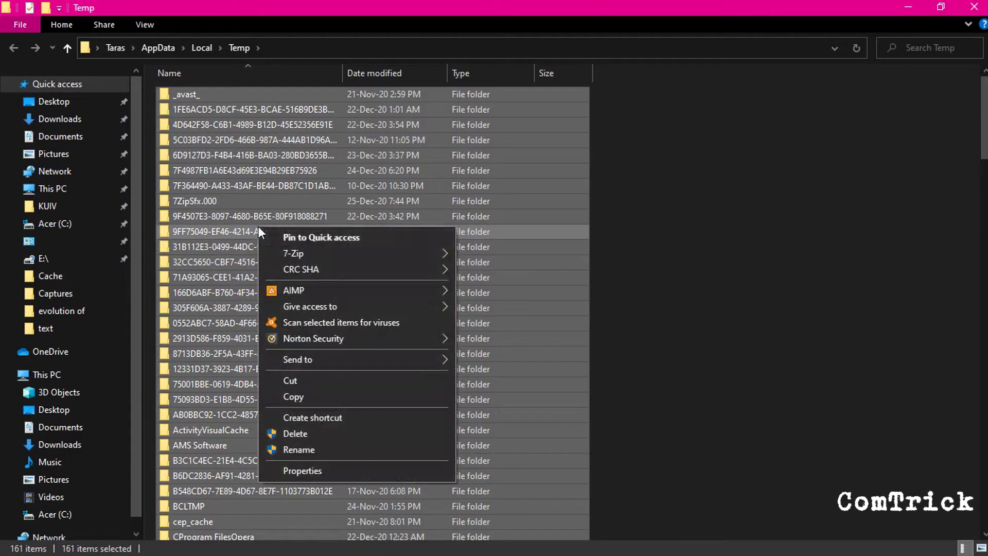
left_click(324, 470)
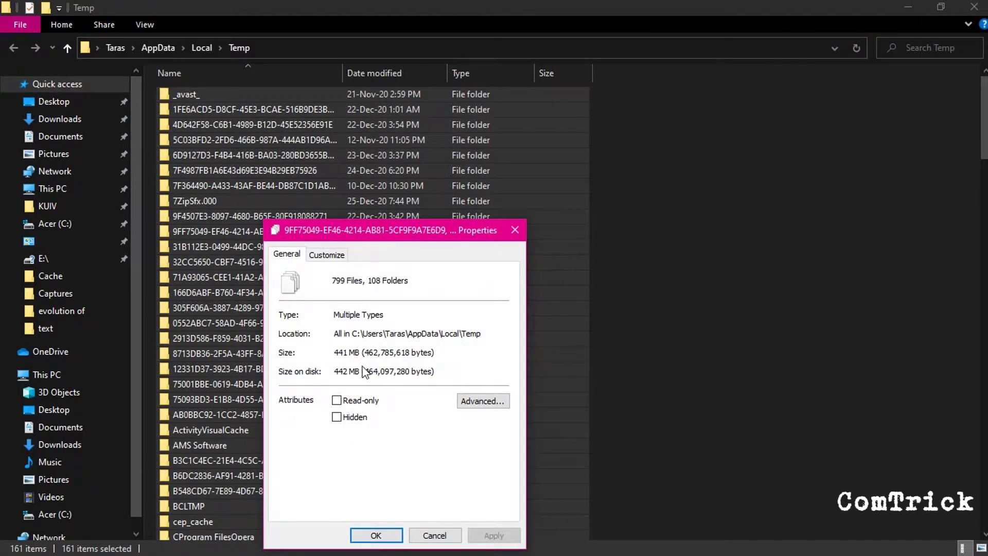
left_click(376, 535)
right_click(260, 246)
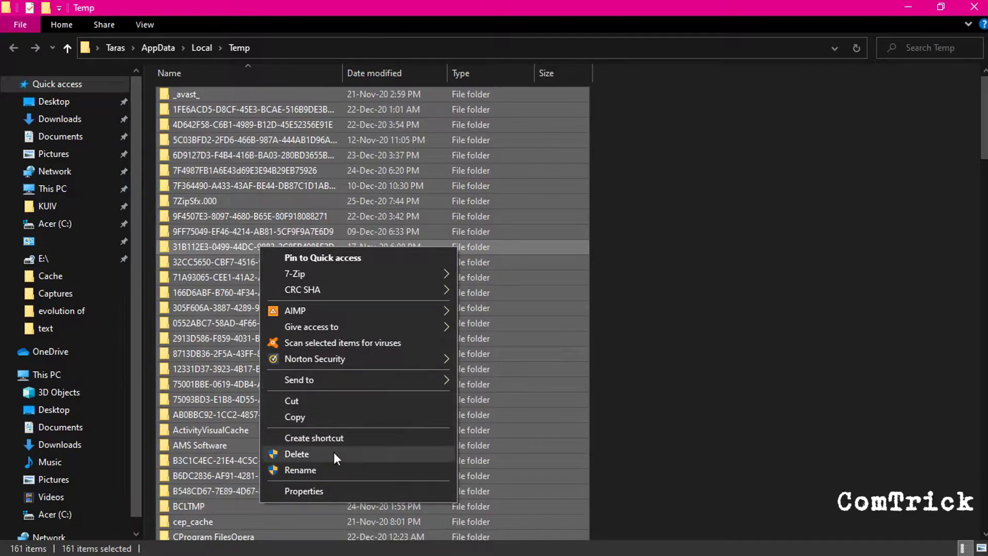
left_click(335, 454)
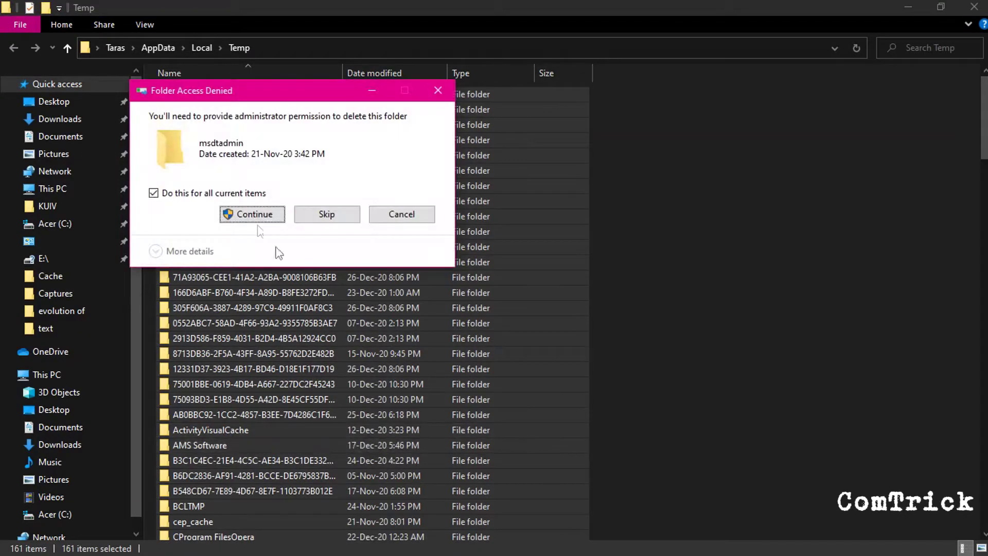
left_click(252, 214)
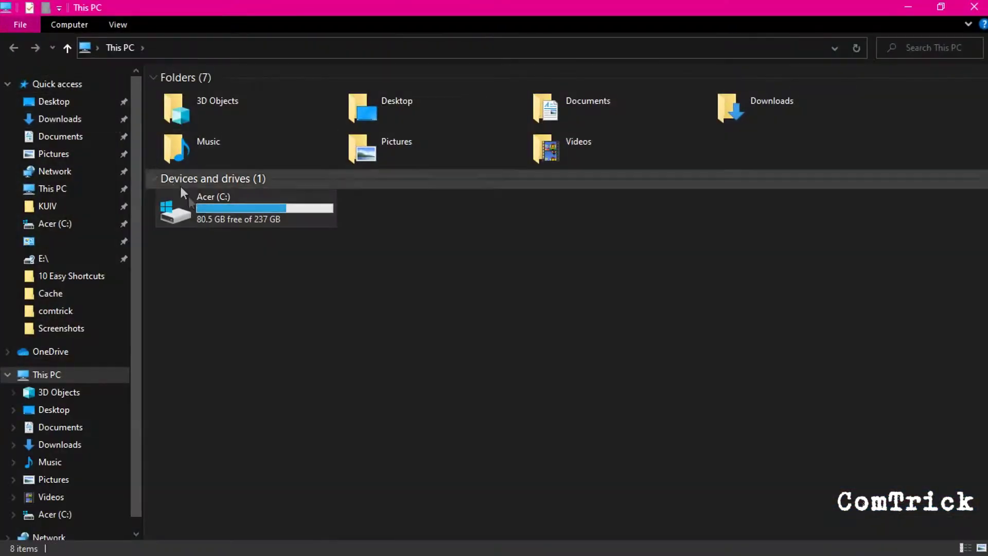
Open the C:\Windows\Temp folder in File Explorer
double_click(186, 192)
left_click(221, 203)
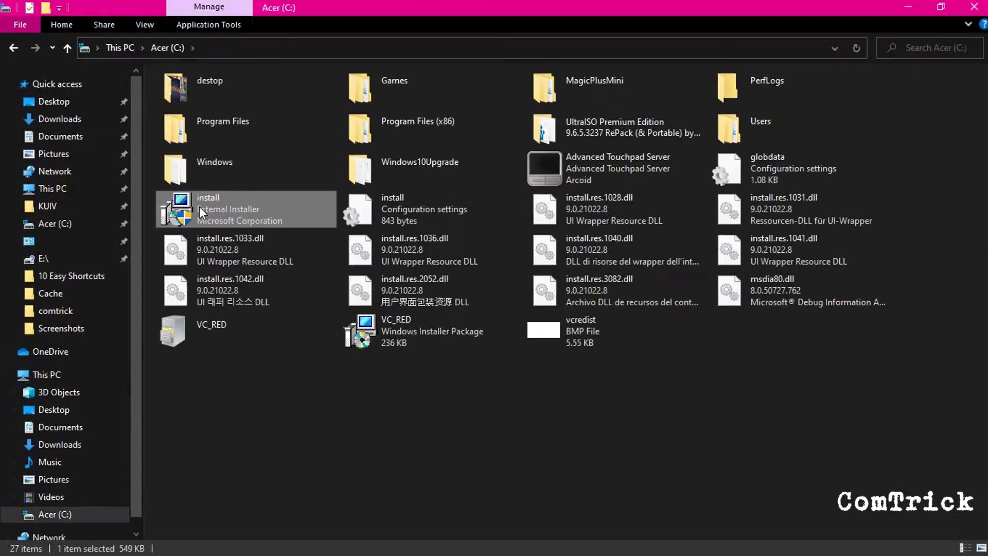
double_click(221, 161)
scroll(212, 170, "down", 20)
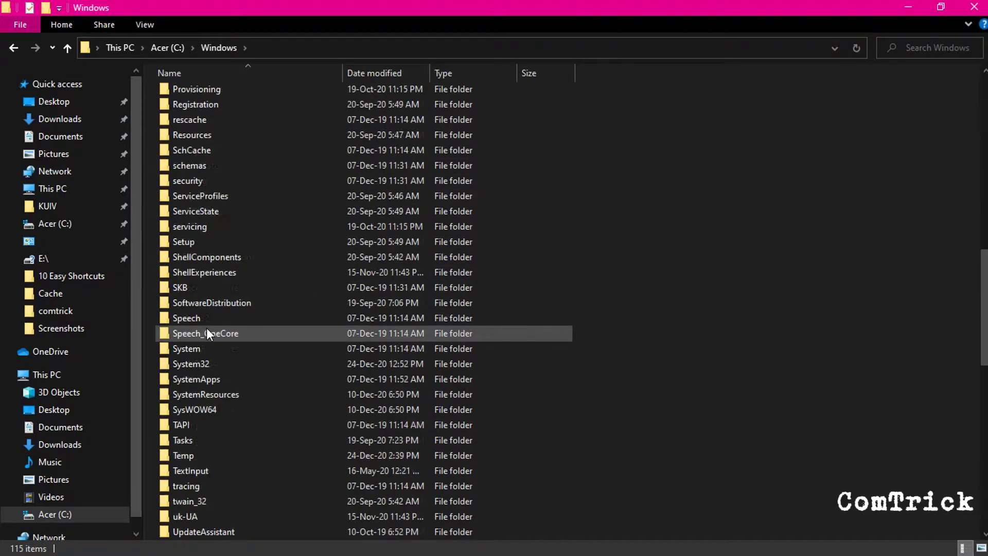
double_click(188, 181)
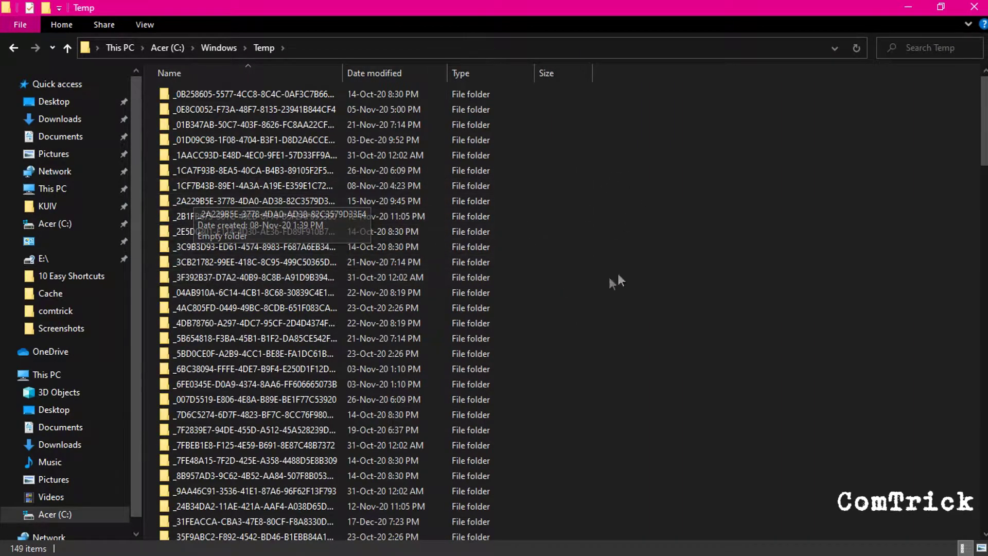
Delete all 149 folders in Windows Temp with administrator permission, then minimize the window
key("ctrl+a")
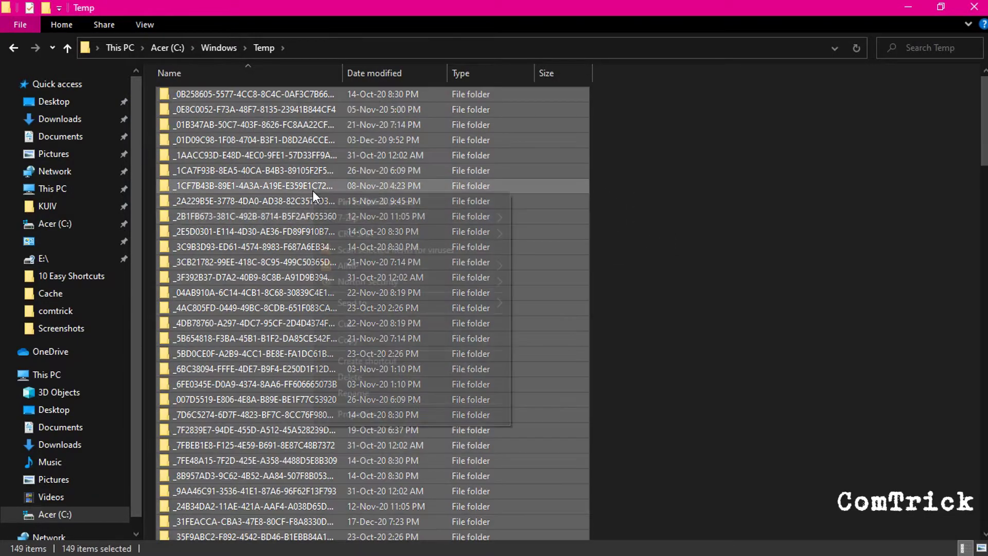
right_click(313, 190)
left_click(382, 375)
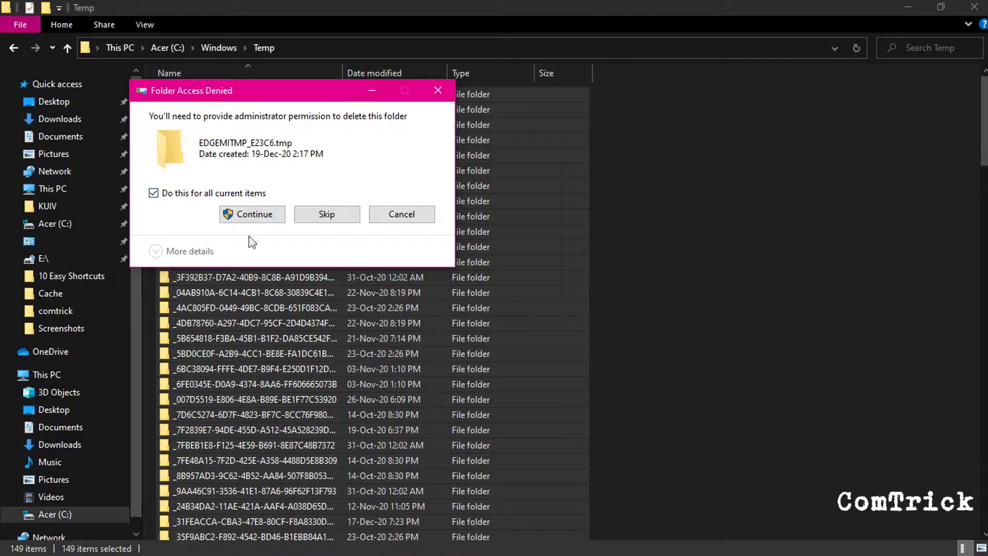
left_click(253, 214)
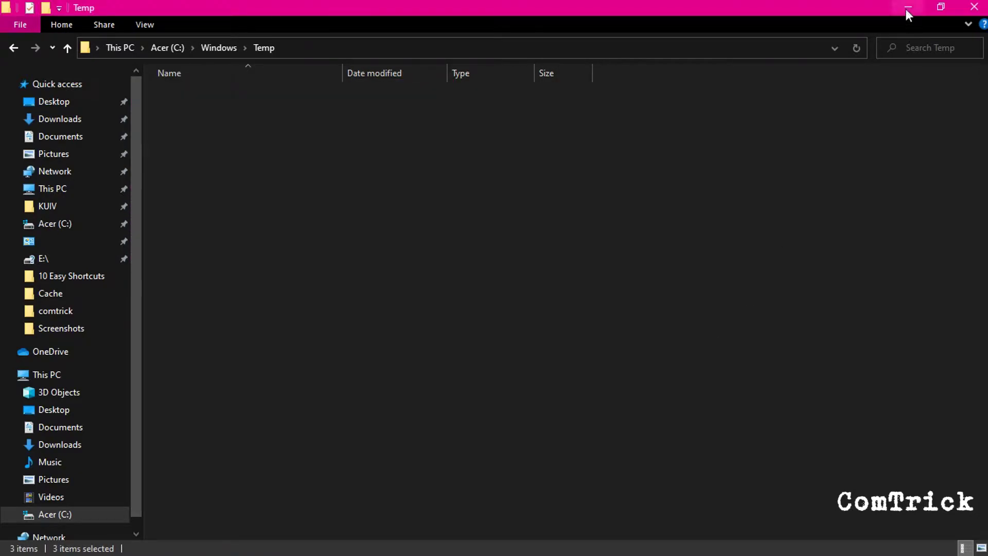
left_click(908, 8)
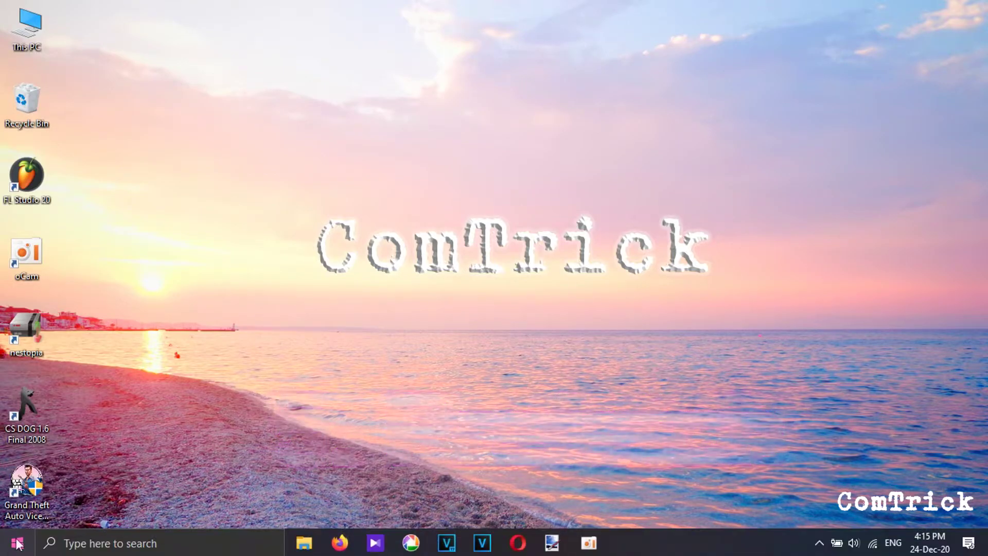
Open the Prefetch folder by running 'prefetch' from the Run dialog
right_click(17, 544)
left_click(60, 471)
type("p")
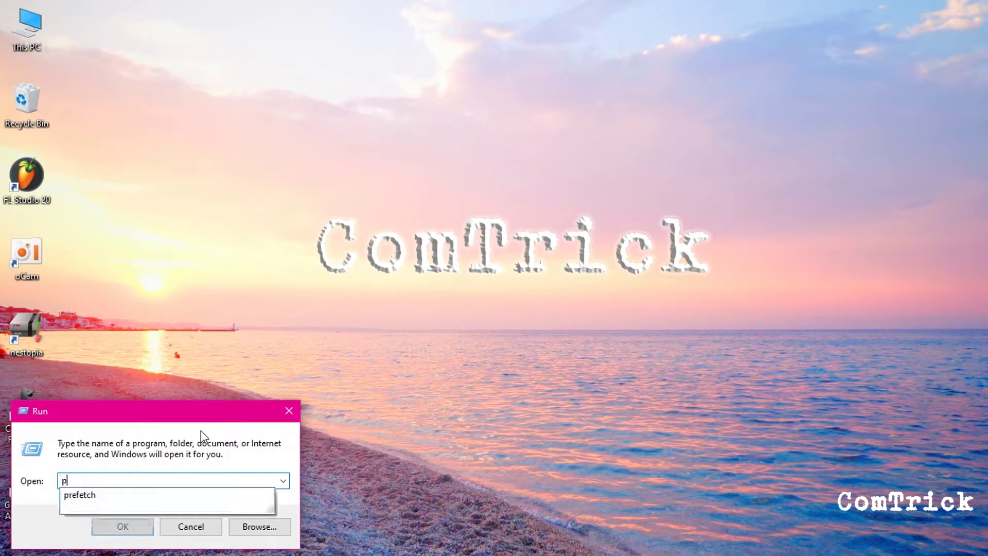
type("refetch")
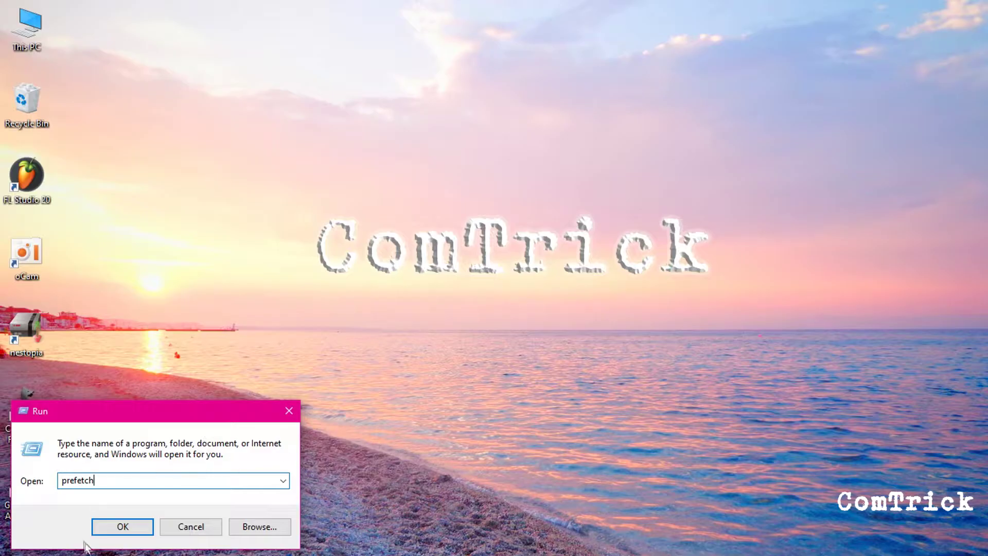
left_click(119, 526)
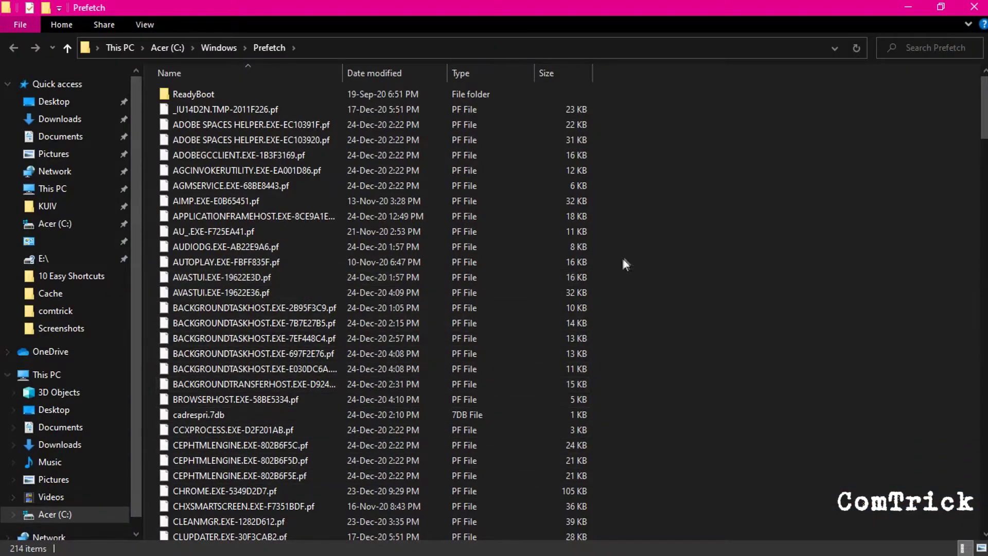
Delete all 214 Prefetch items, skipping the one file still in use
left_click(293, 266)
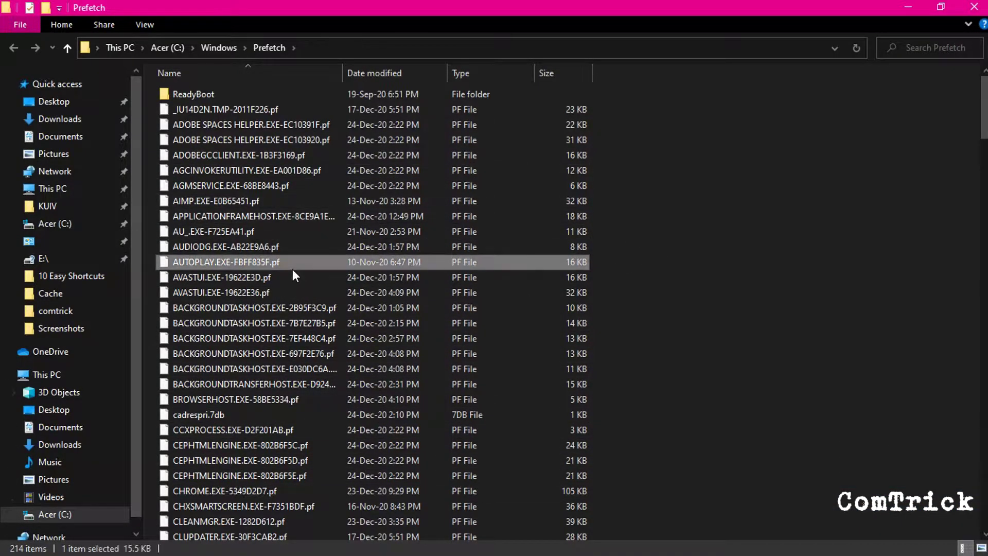
key("ctrl+a")
right_click(269, 246)
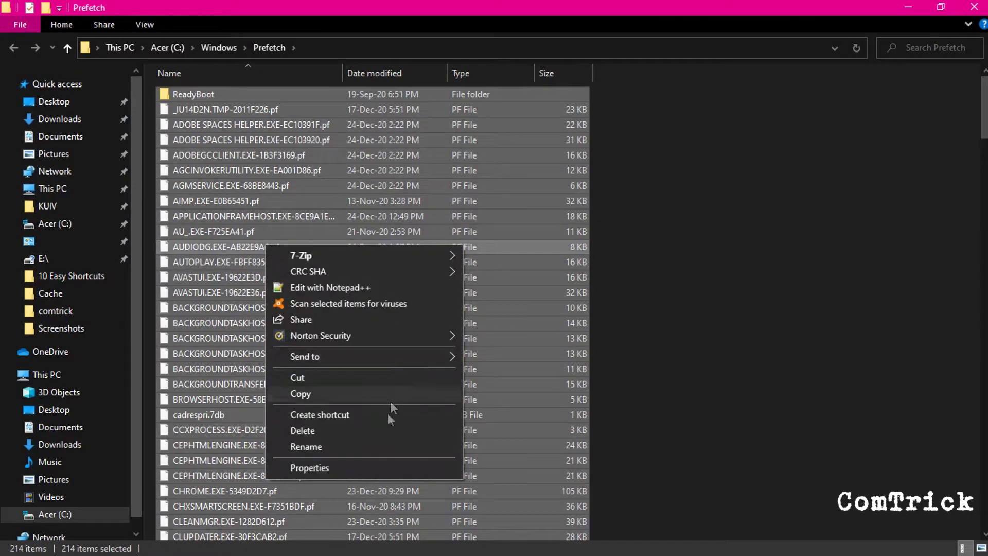
left_click(381, 429)
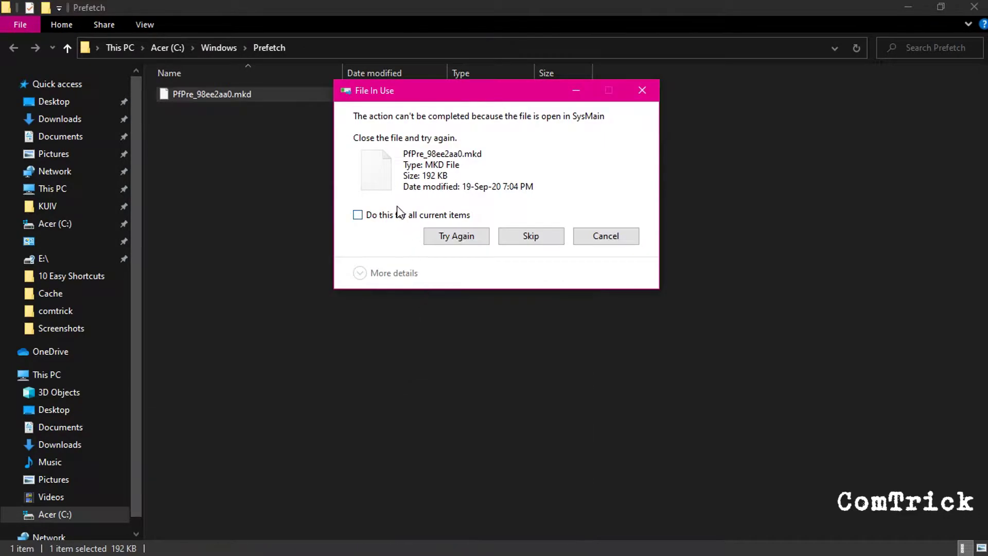
left_click(532, 232)
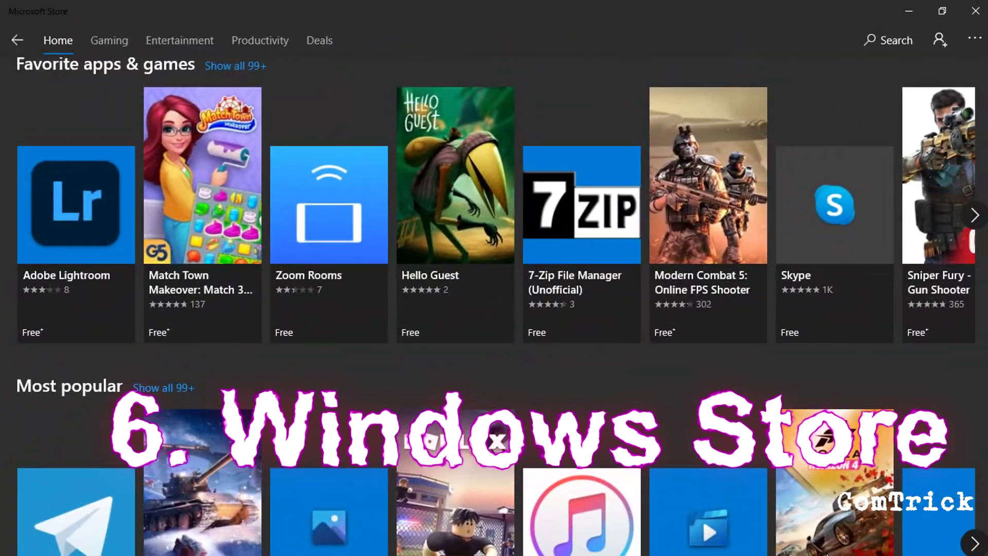
Minimize the Store and run wsreset from the Run dialog to reset the Store cache
left_click(909, 11)
right_click(15, 552)
left_click(36, 485)
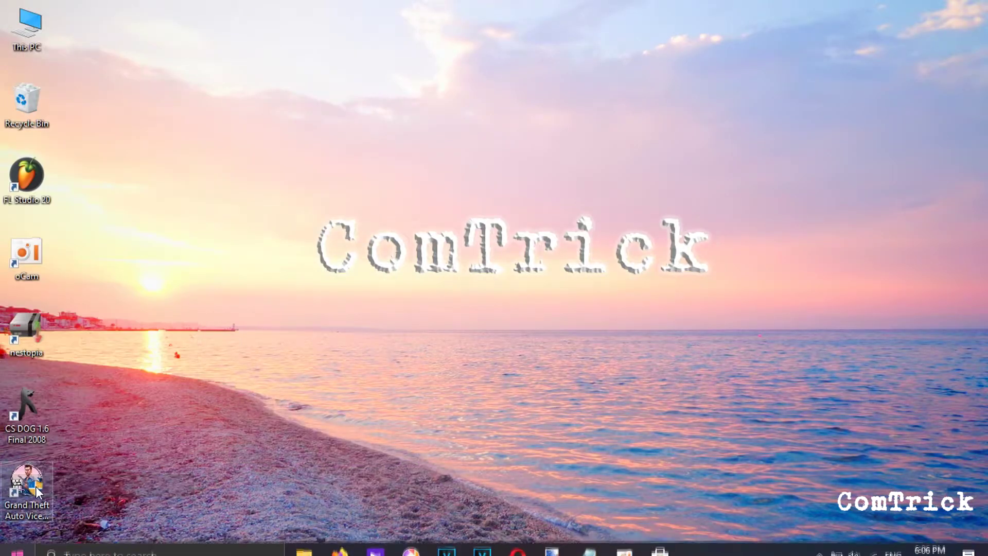
type("ws")
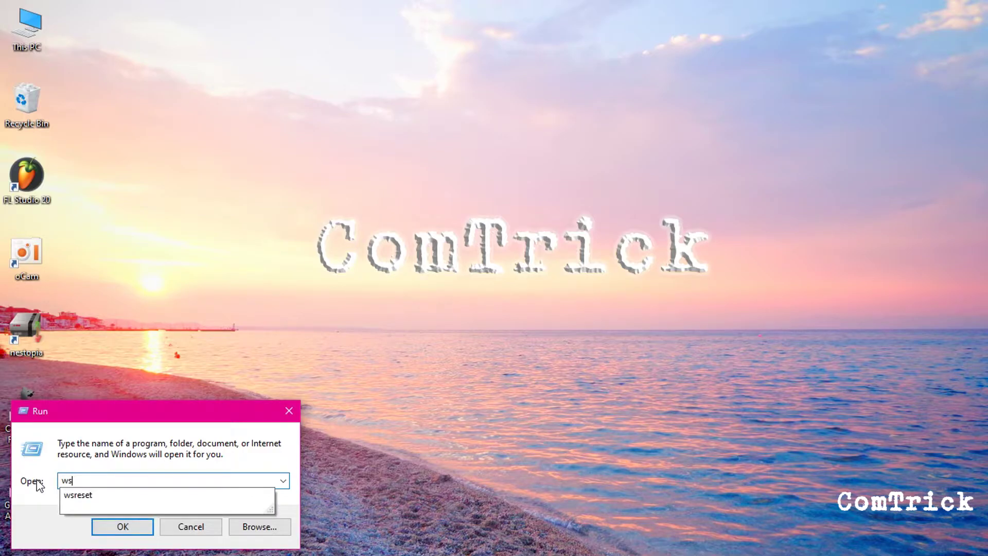
type("reset")
key("Return")
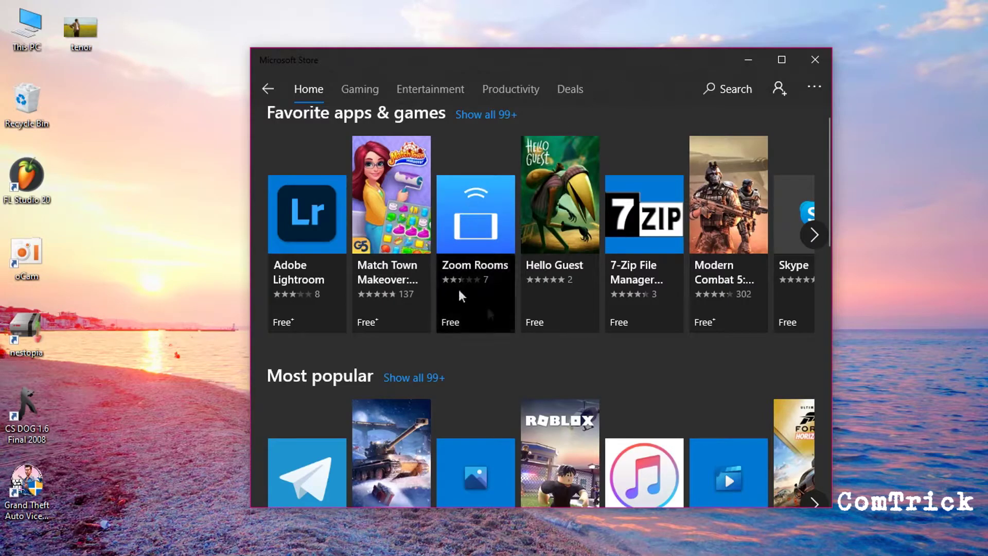
left_click_drag(520, 56, 491, 54)
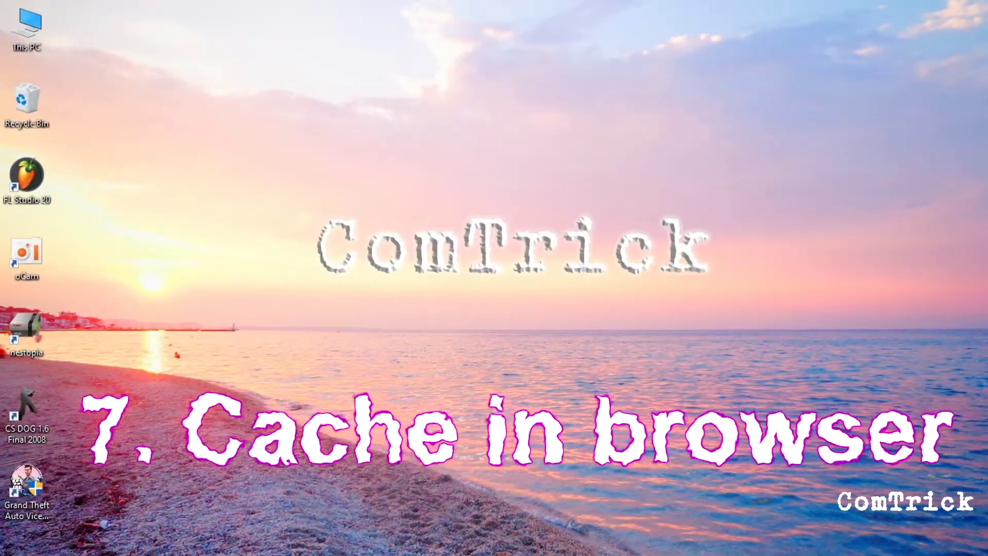
Clear Chrome's all-time browsing history, cookies and site data, and cached images and files
mouse_move(701, 553)
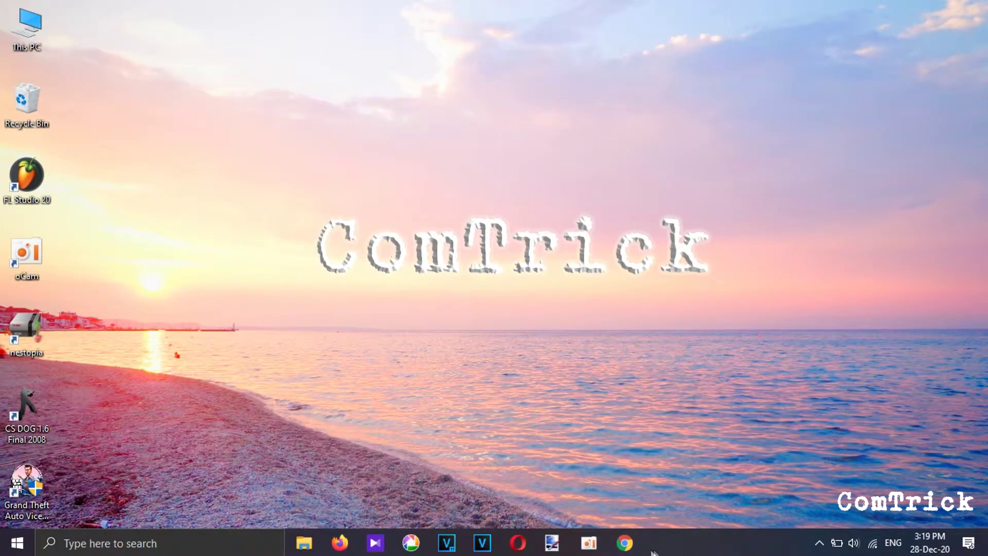
left_click(625, 543)
left_click(976, 37)
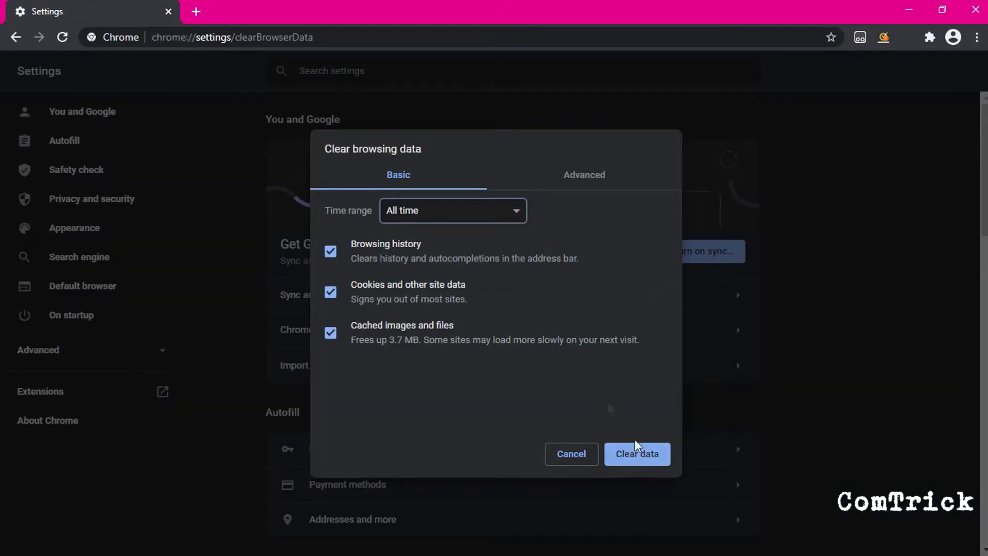
left_click(649, 455)
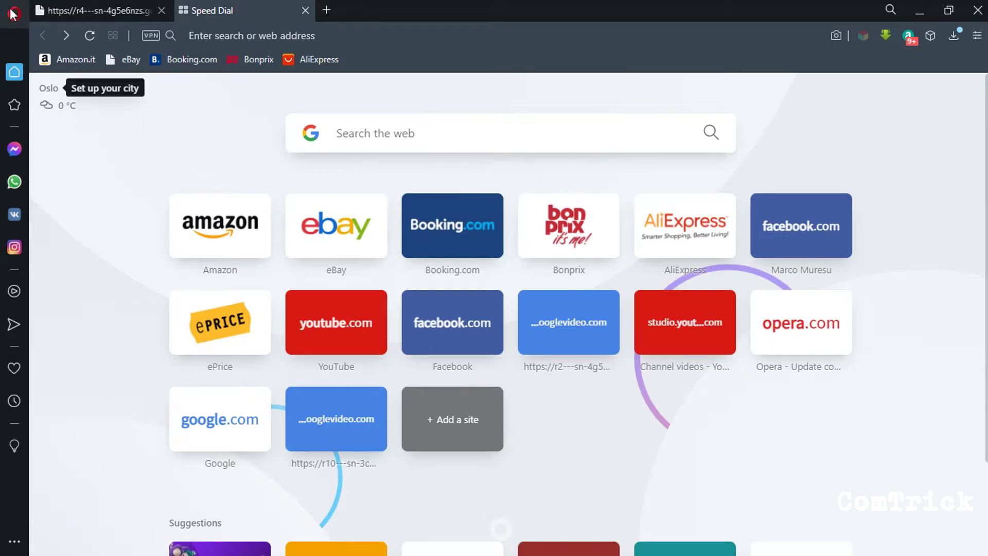
In Opera Settings, expand Advanced and choose Restore settings to their original defaults
left_click(13, 14)
left_click(66, 319)
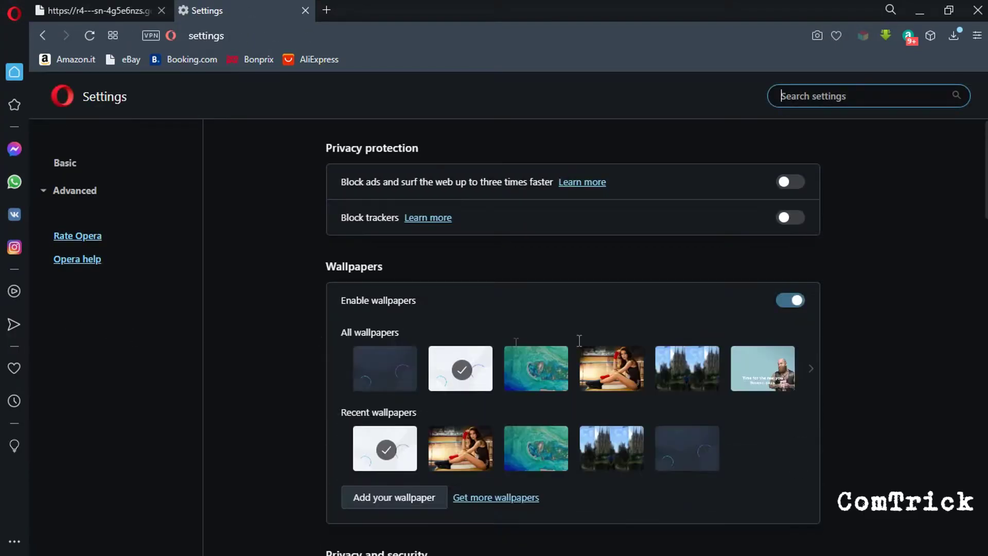
scroll(578, 340, "down", 15)
left_click(561, 496)
scroll(600, 417, "down", 20)
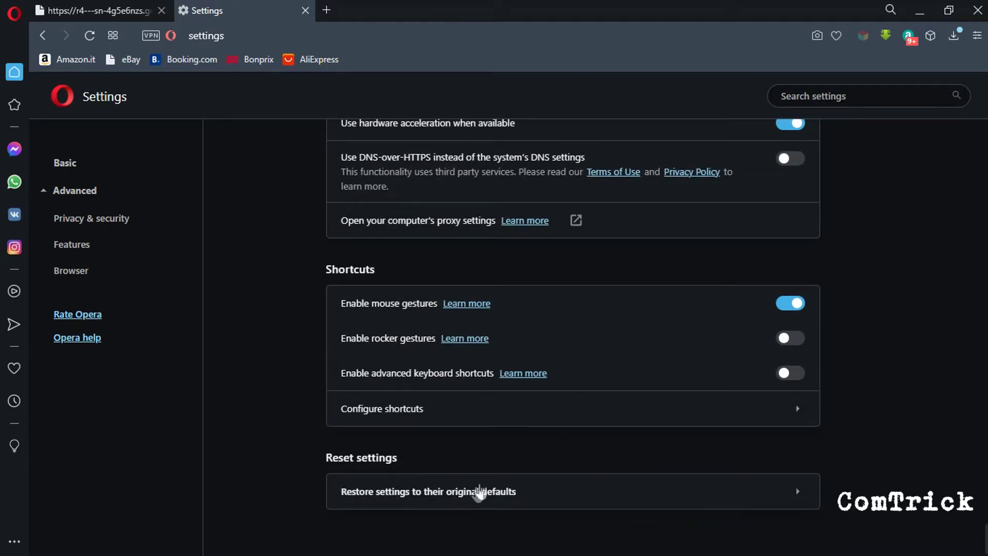
left_click(450, 493)
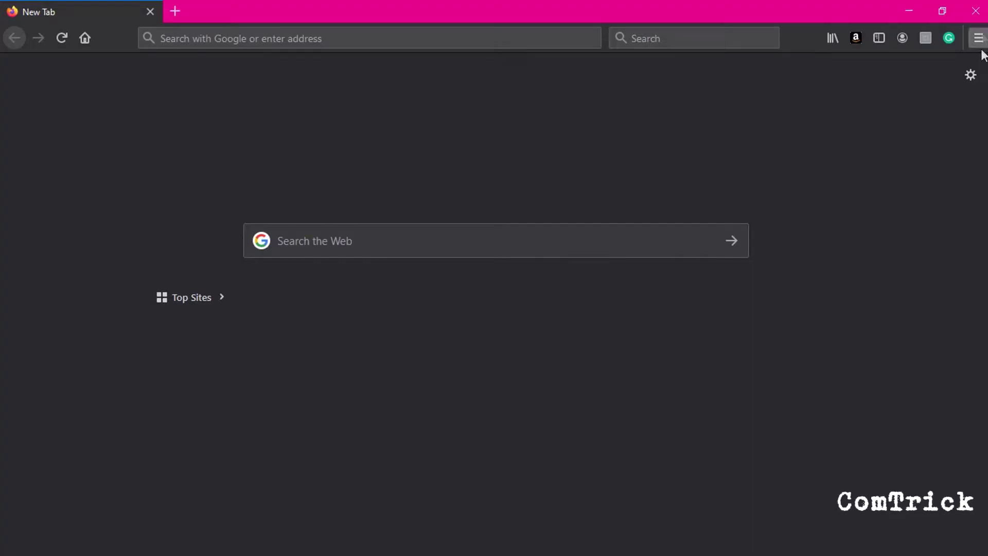
Open Clear Recent History from Firefox's Privacy & Security options, under the History section
left_click(979, 40)
left_click(848, 285)
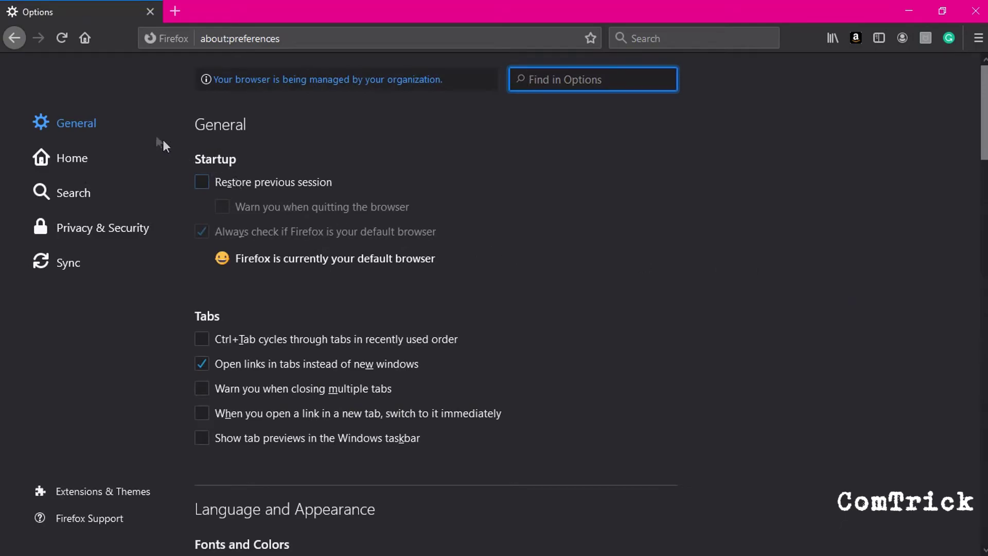
left_click(69, 226)
scroll(395, 323, "down", 15)
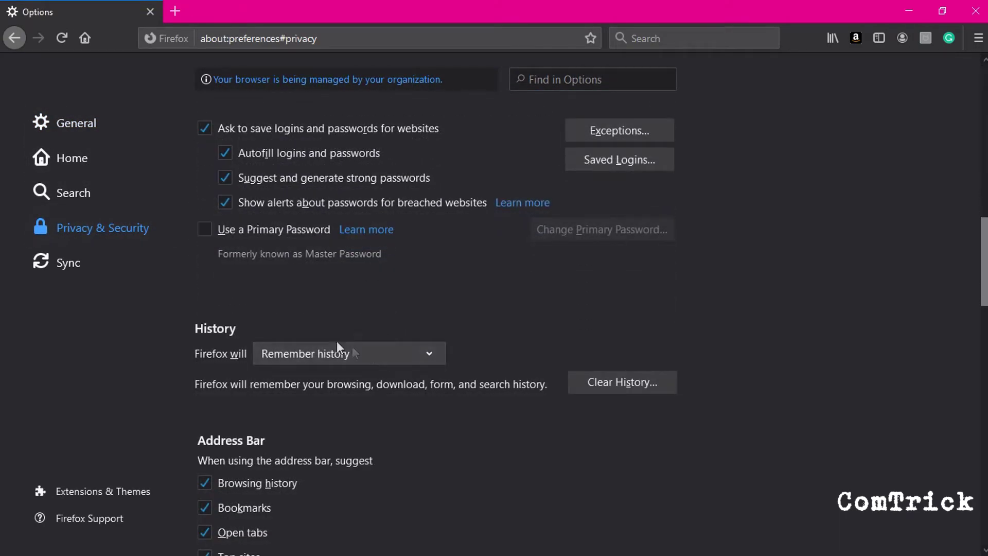
left_click(603, 380)
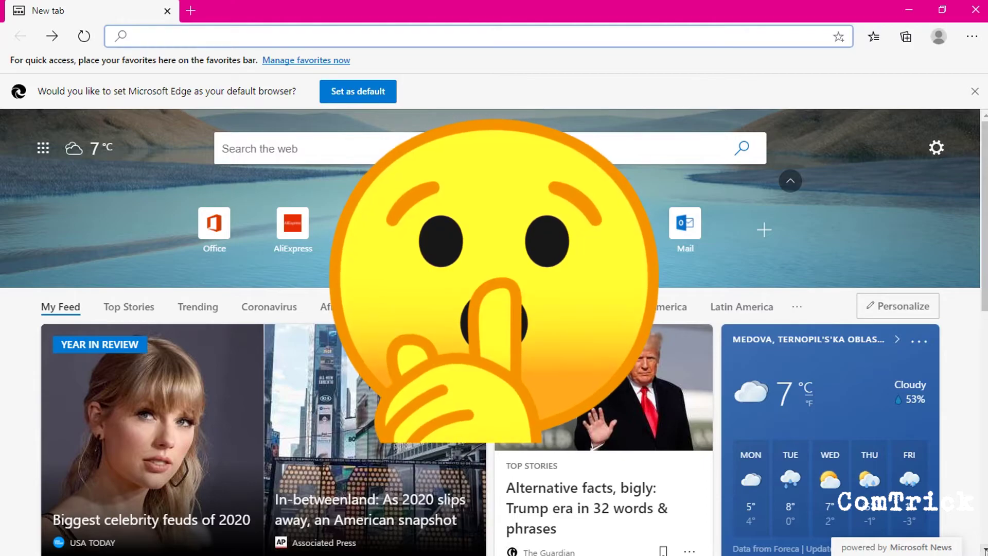
In Edge's Clear browsing data, set Time range to All time for history, downloads, cookies and cache
left_click(972, 37)
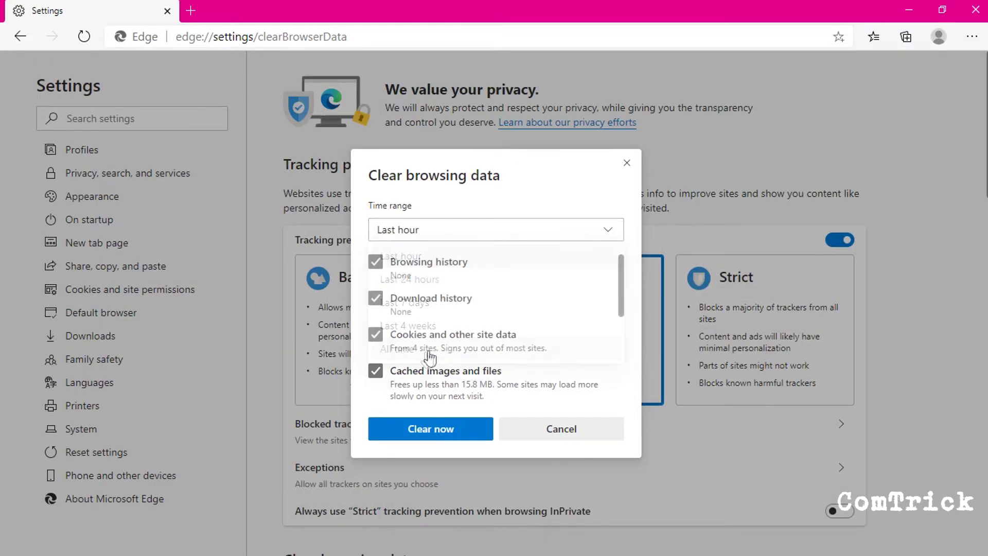
left_click(429, 350)
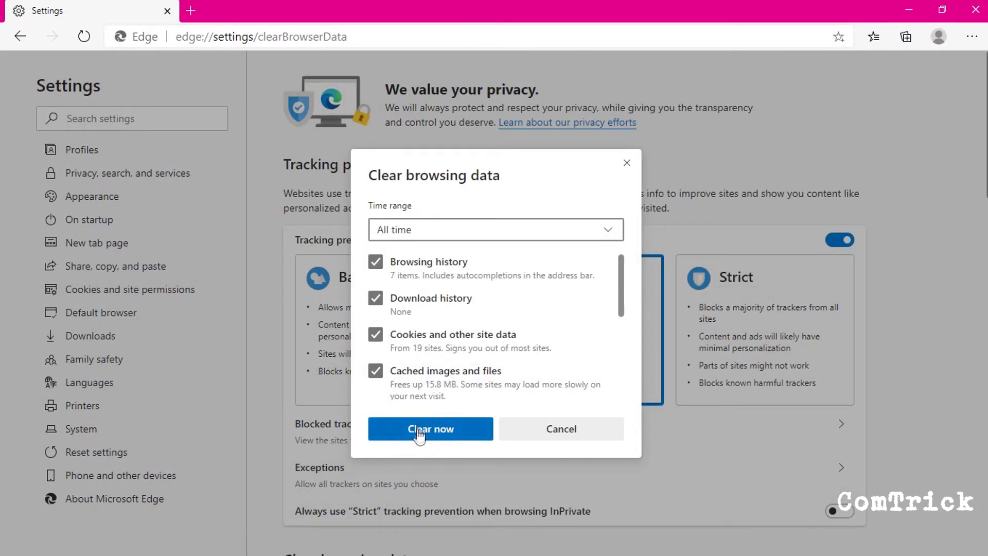